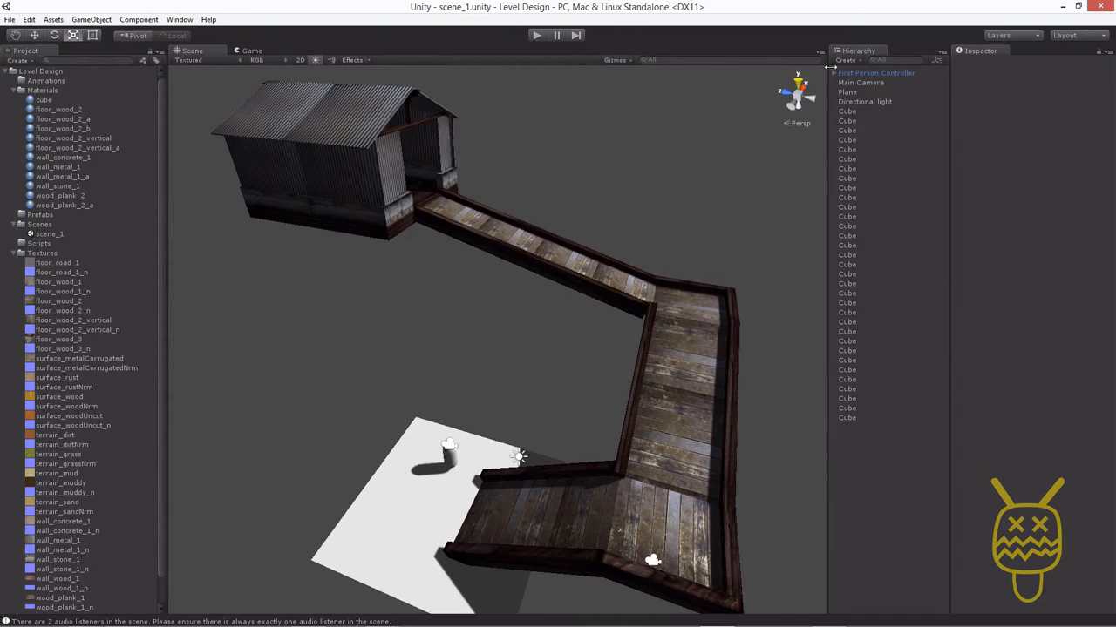
# Add a new 3D terrain object to the scene.
pyautogui.click(844, 60)
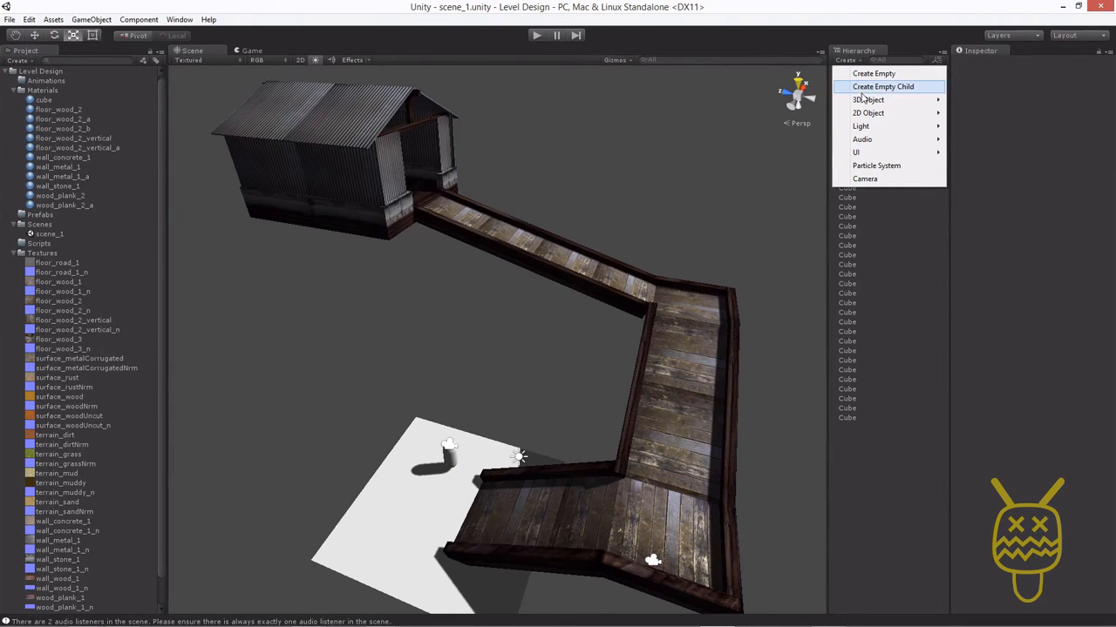
pyautogui.moveTo(851, 101)
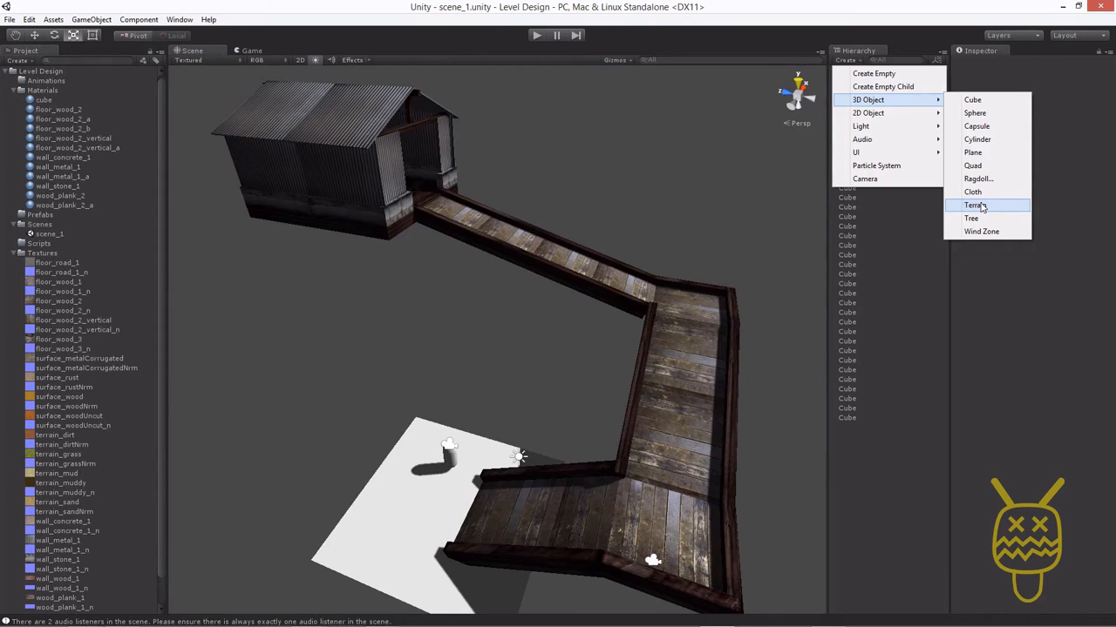
pyautogui.click(976, 206)
# Examine the new terrain's extent and placement relative to the house, ramps and ground plane.
pyautogui.moveTo(381, 212); pyautogui.dragTo(427, 277, button='middle')
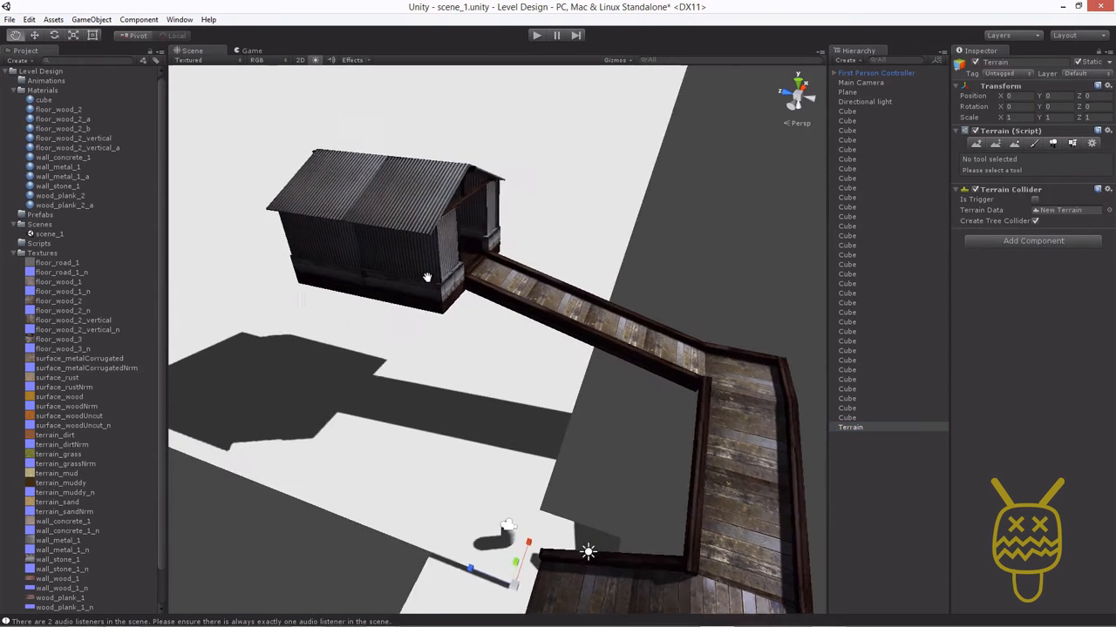
pyautogui.scroll(-5, 426, 278)
pyautogui.moveTo(439, 304)
pyautogui.keyDown('alt'); pyautogui.mouseDown()
pyautogui.moveTo(511, 399)
pyautogui.moveTo(462, 375)
pyautogui.moveTo(418, 315)
pyautogui.moveTo(428, 285)
pyautogui.moveTo(451, 303)
pyautogui.mouseUp(); pyautogui.keyUp('alt')
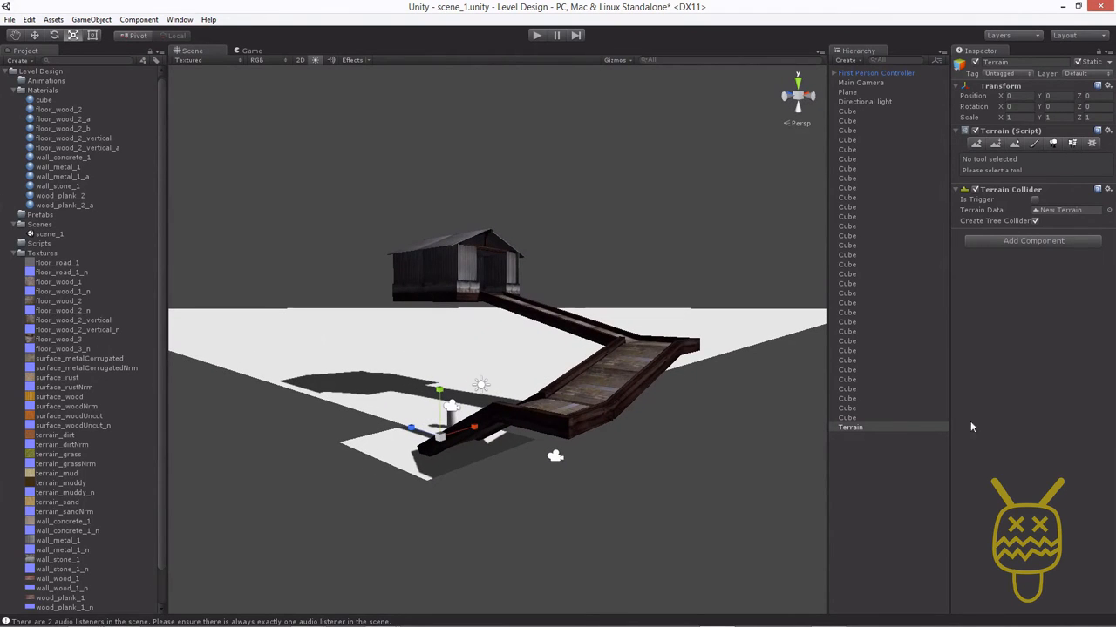
pyautogui.keyDown('alt'); pyautogui.moveTo(771, 337); pyautogui.dragTo(478, 400); pyautogui.keyUp('alt')
pyautogui.scroll(-5, 478, 394)
pyautogui.moveTo(371, 306); pyautogui.dragTo(480, 354, button='middle')
pyautogui.scroll(3, 480, 353)
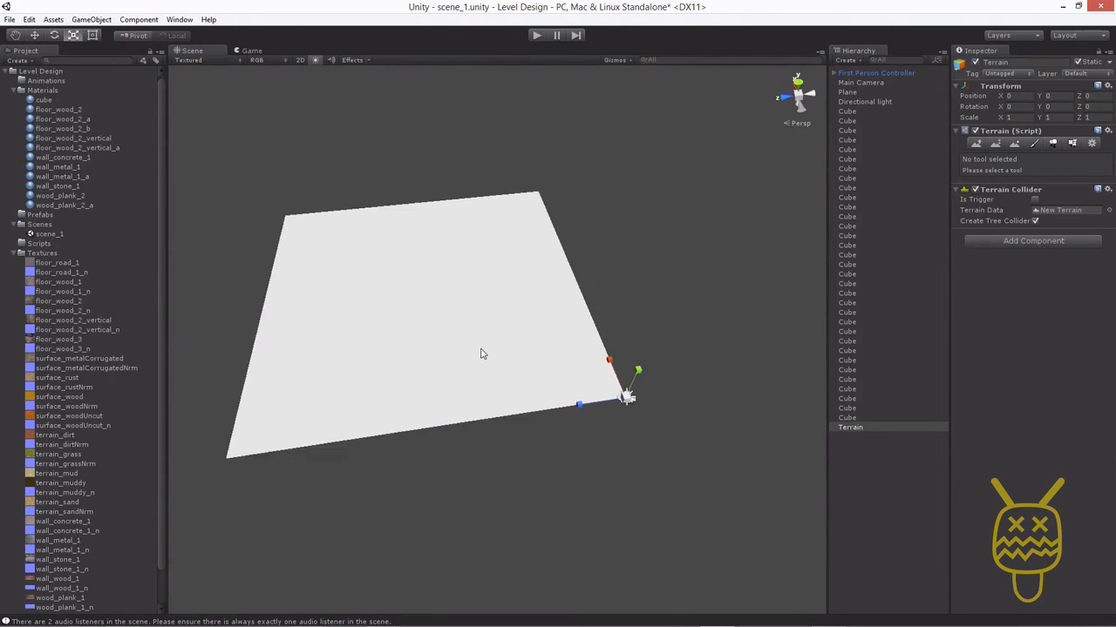
pyautogui.keyDown('alt'); pyautogui.moveTo(608, 391); pyautogui.dragTo(428, 267); pyautogui.keyUp('alt')
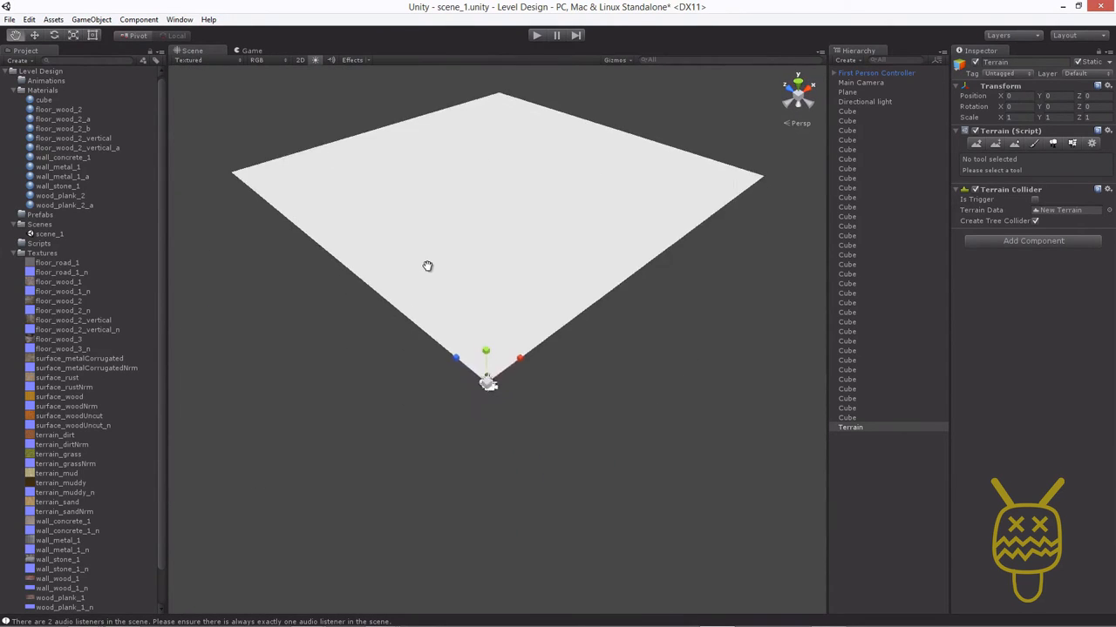
pyautogui.scroll(5, 427, 271)
pyautogui.keyDown('alt'); pyautogui.moveTo(337, 316); pyautogui.dragTo(431, 273); pyautogui.keyUp('alt')
pyautogui.scroll(5, 431, 272)
pyautogui.moveTo(353, 126); pyautogui.dragTo(387, 238, button='middle')
pyautogui.scroll(2, 387, 237)
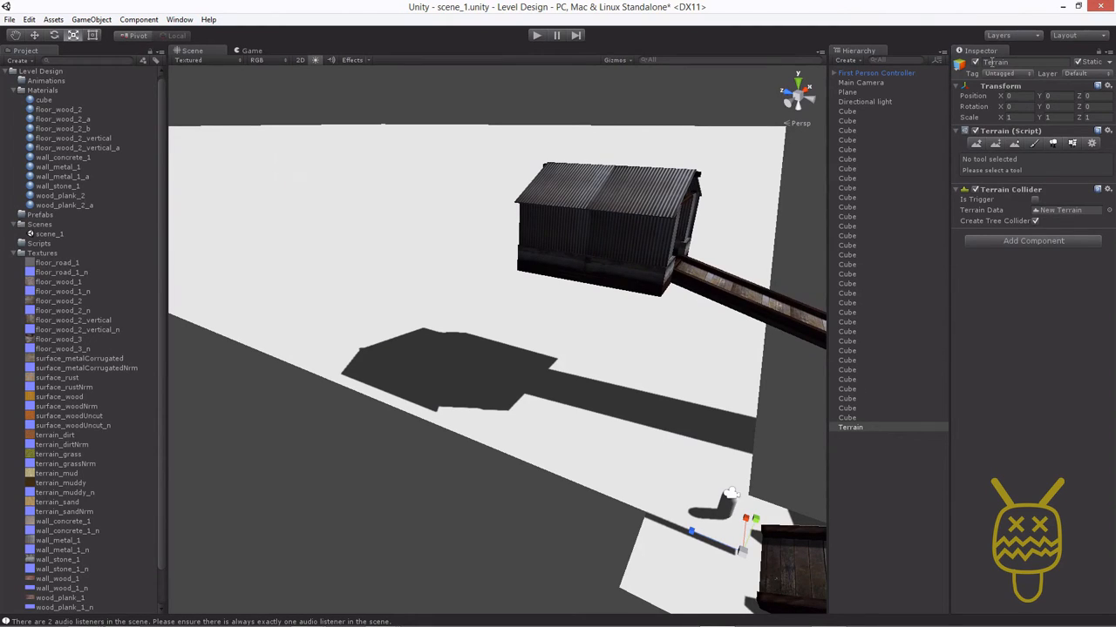
# Set the terrain's width and length to 100 in its resolution settings.
pyautogui.click(1090, 144)
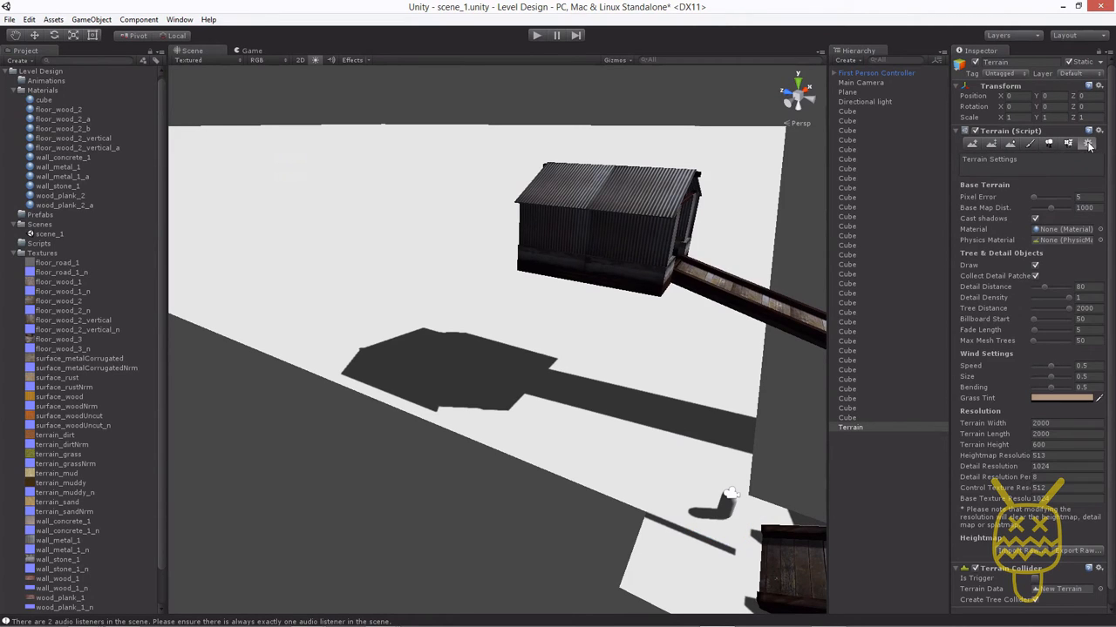
pyautogui.scroll(-1, 1011, 212)
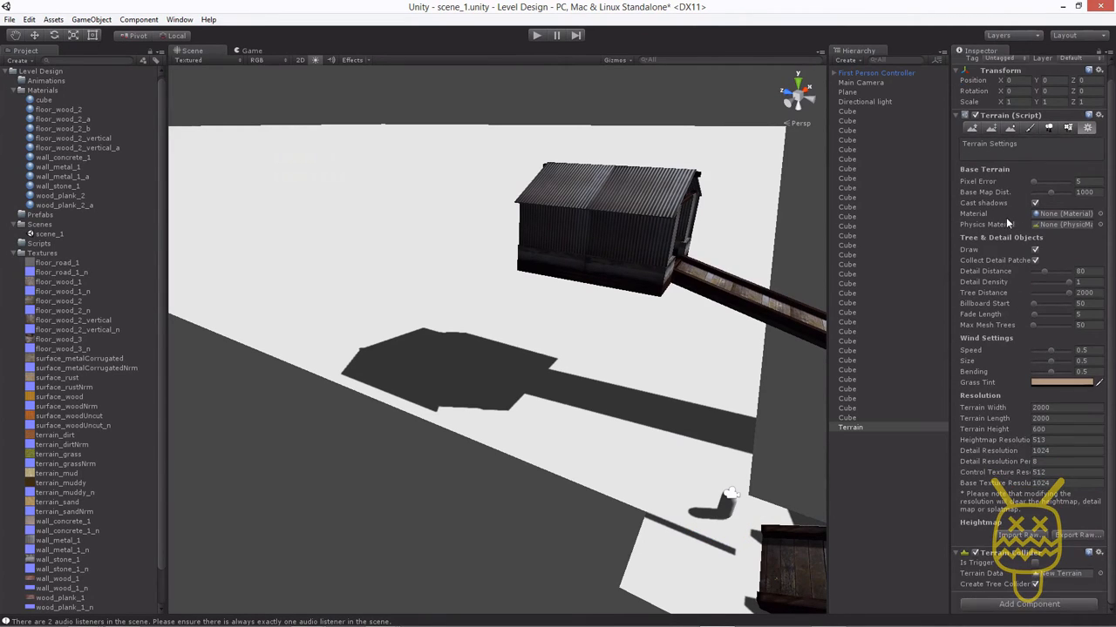
pyautogui.click(977, 417)
pyautogui.hotkey('shift', 'Tab')
pyautogui.write('100')
pyautogui.press('Tab')
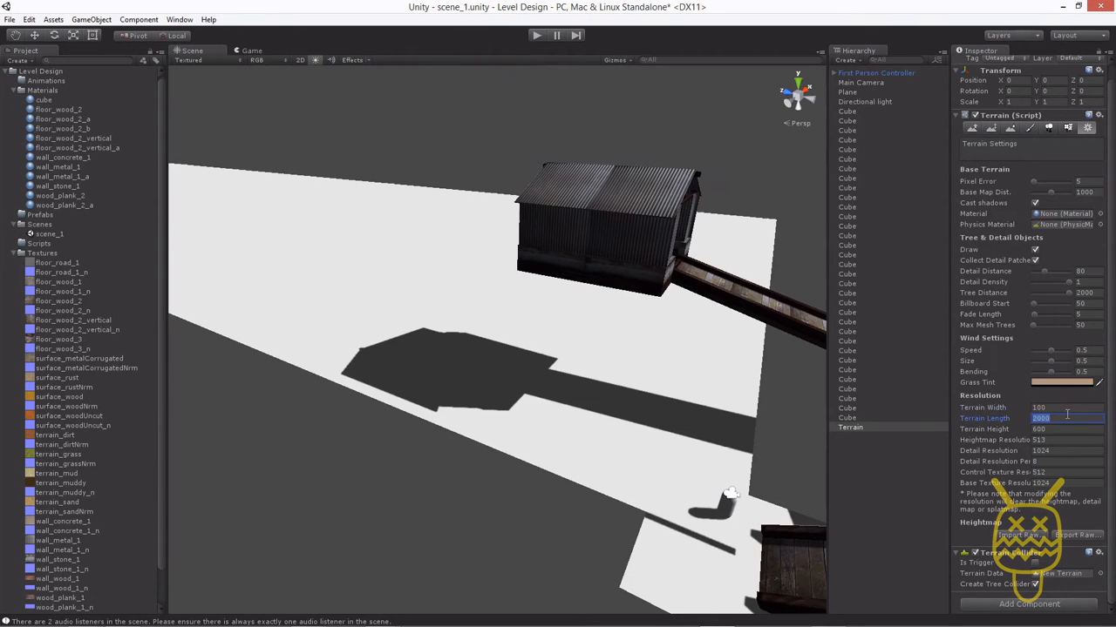
pyautogui.write('100')
pyautogui.press('Return')
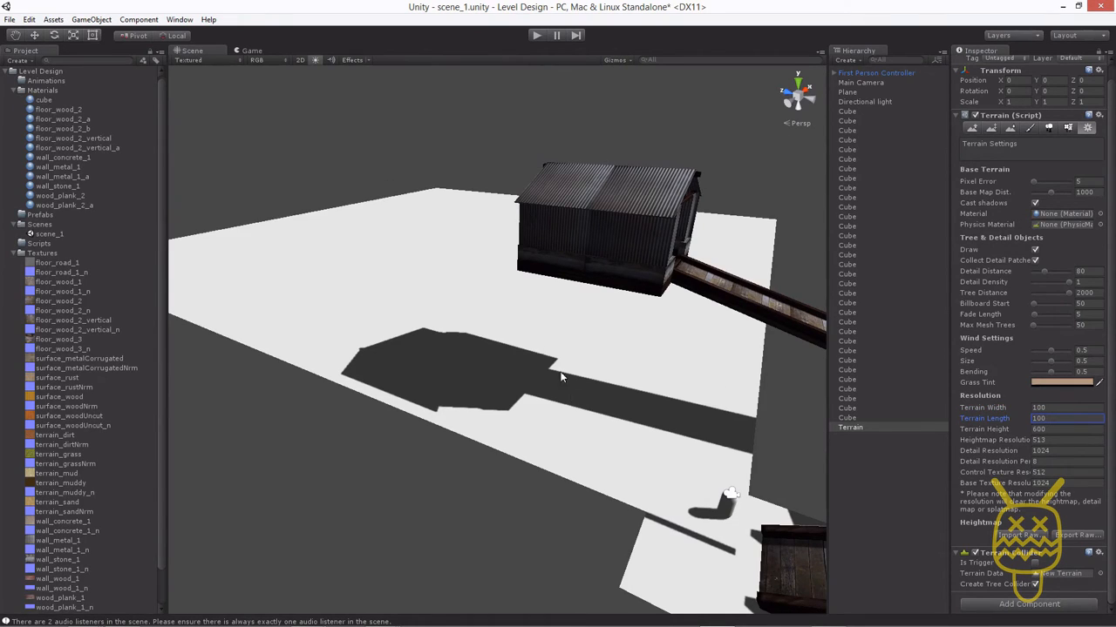
# Set both the terrain's width and its length to 200.
pyautogui.moveTo(610, 285); pyautogui.dragTo(562, 363, button='middle')
pyautogui.scroll(-2, 562, 363)
pyautogui.scroll(-3, 563, 363)
pyautogui.keyDown('alt'); pyautogui.moveTo(447, 417); pyautogui.dragTo(484, 400); pyautogui.keyUp('alt')
pyautogui.scroll(3, 485, 390)
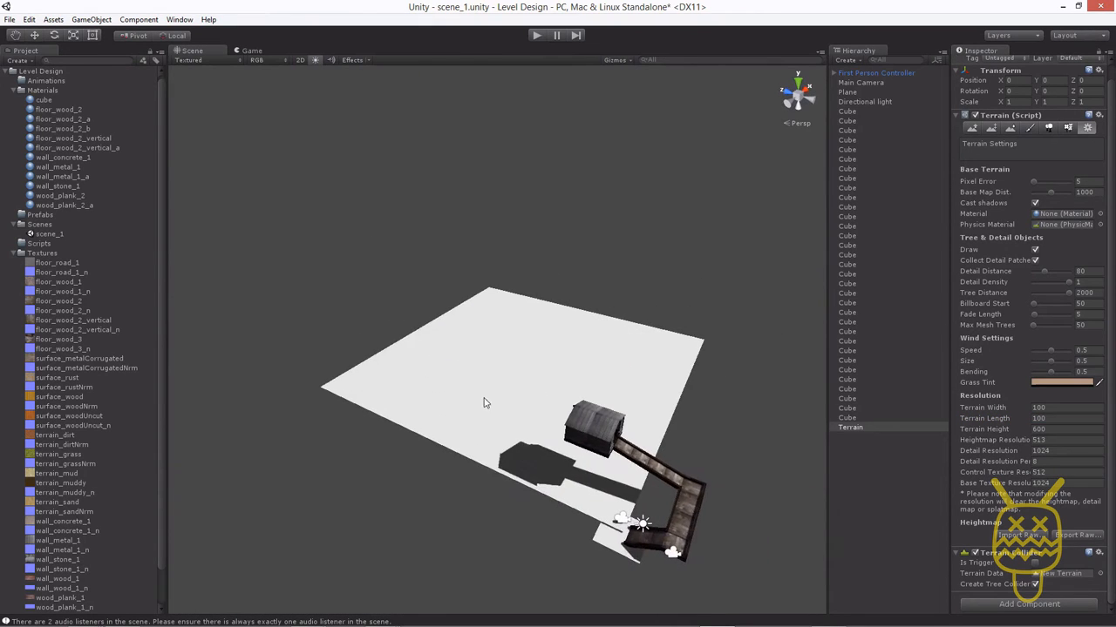
pyautogui.moveTo(505, 437); pyautogui.dragTo(493, 413, button='middle')
pyautogui.scroll(3, 488, 413)
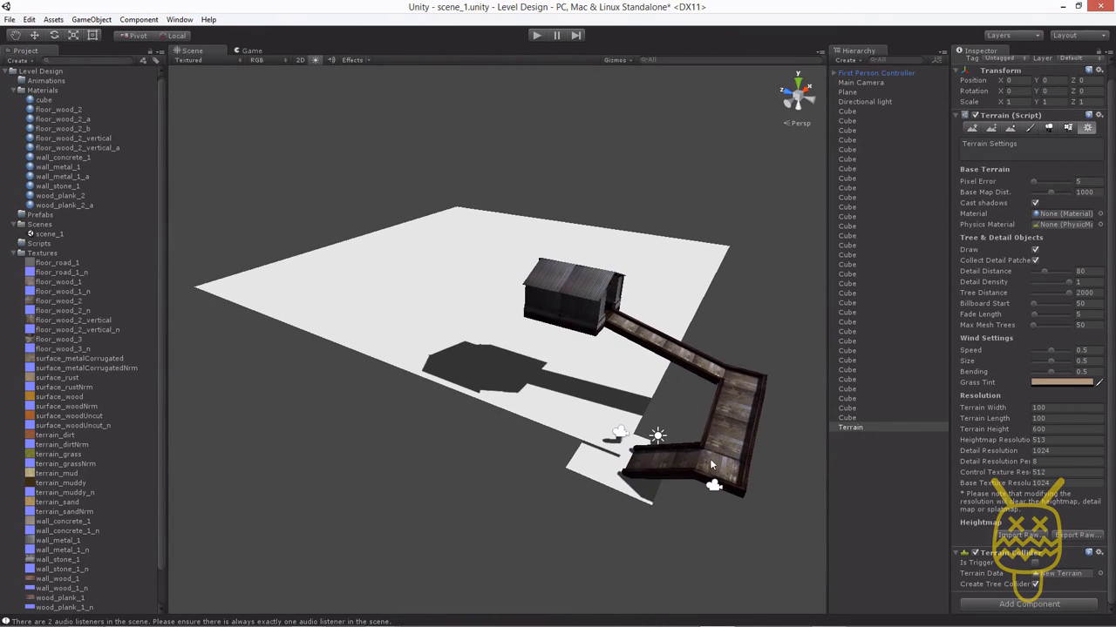
pyautogui.click(1048, 407)
pyautogui.write('200')
pyautogui.press('Tab')
pyautogui.write('2')
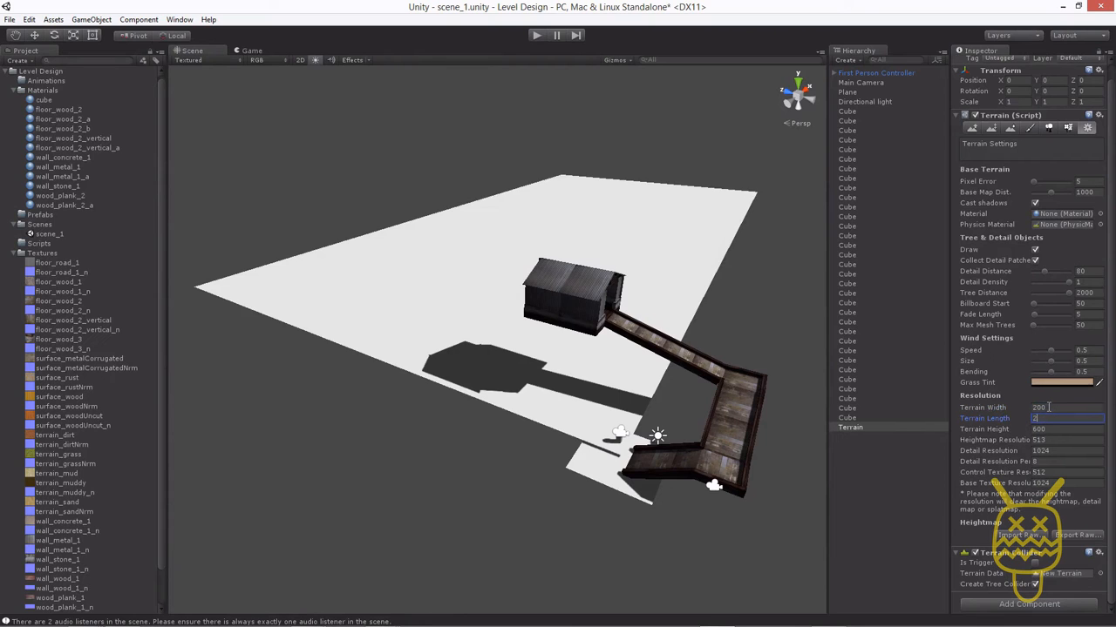
pyautogui.press('Return')
# Move the terrain beneath the house and ramps, to about X -74.5, Y -2.4, Z -80.6.
pyautogui.moveTo(495, 338)
pyautogui.mouseDown(button='middle')
pyautogui.moveTo(449, 362)
pyautogui.moveTo(483, 336)
pyautogui.mouseUp(button='middle')
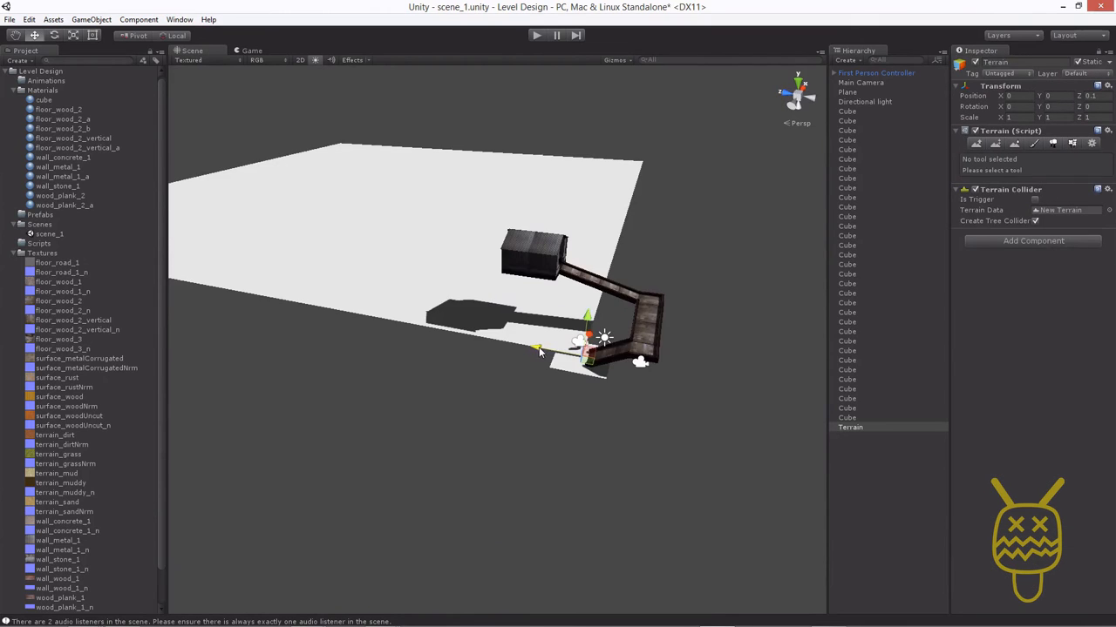
pyautogui.moveTo(539, 348); pyautogui.dragTo(760, 378)
pyautogui.scroll(-3, 658, 379)
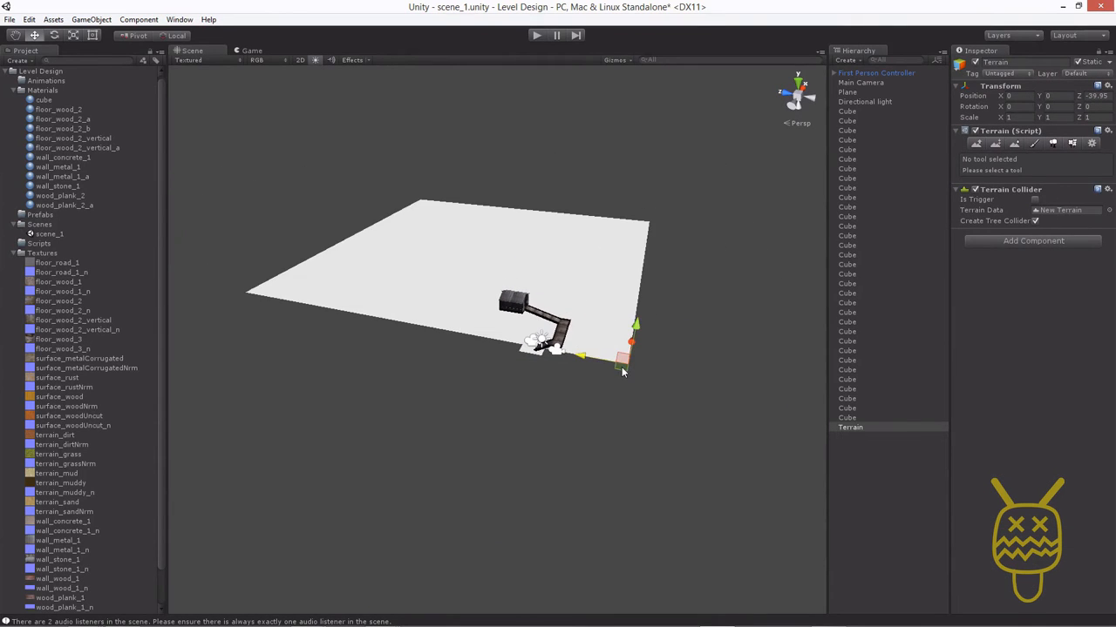
pyautogui.moveTo(623, 372); pyautogui.dragTo(767, 568)
pyautogui.keyDown('alt'); pyautogui.moveTo(570, 447); pyautogui.dragTo(440, 398); pyautogui.keyUp('alt')
pyautogui.scroll(8, 465, 369)
pyautogui.moveTo(425, 379); pyautogui.dragTo(424, 353, button='middle')
pyautogui.scroll(-7, 429, 373)
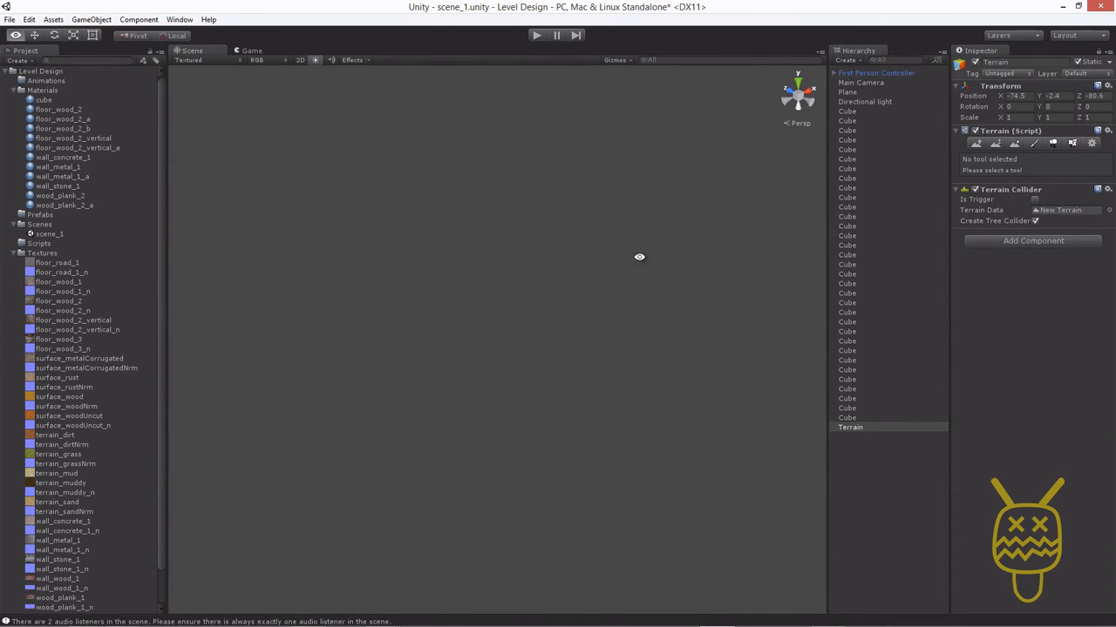
# Raise the terrain to a Y position of -0.32, level with the ground plane at the foot of the ramp.
pyautogui.moveTo(640, 256); pyautogui.dragTo(629, 300, button='middle')
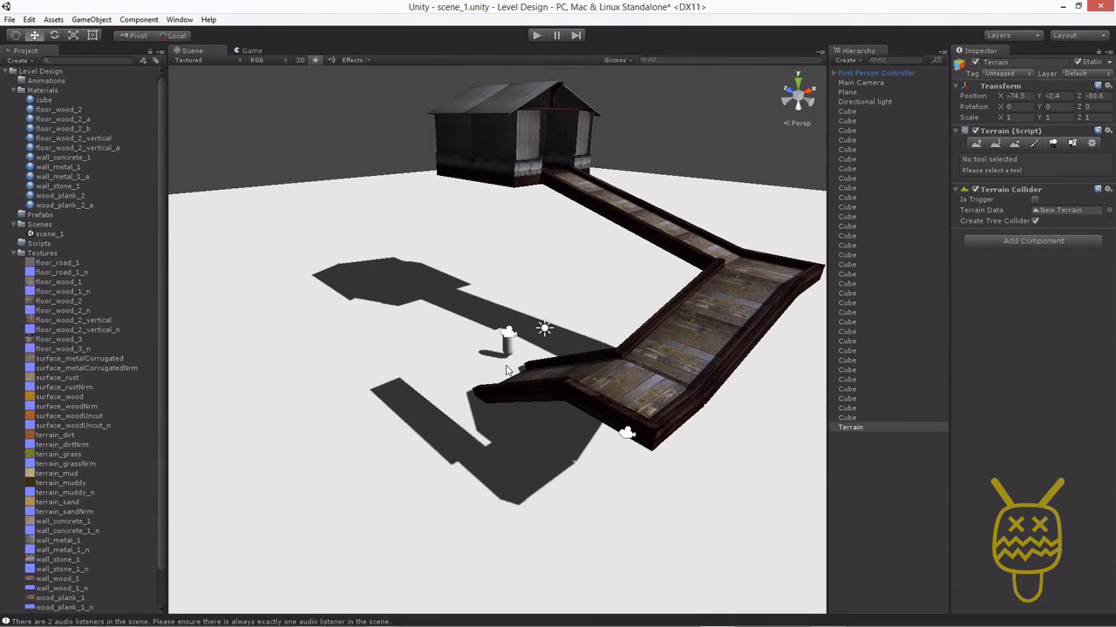
pyautogui.click(507, 347)
pyautogui.press('f')
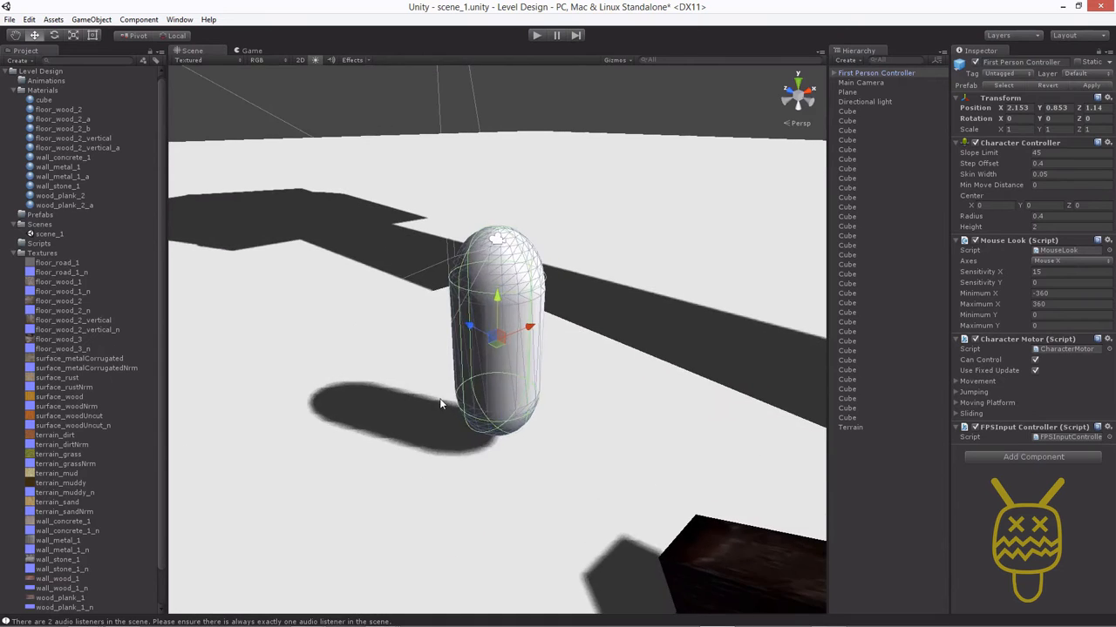
pyautogui.scroll(-10, 440, 400)
pyautogui.keyDown('alt'); pyautogui.moveTo(408, 415); pyautogui.dragTo(682, 360); pyautogui.keyUp('alt')
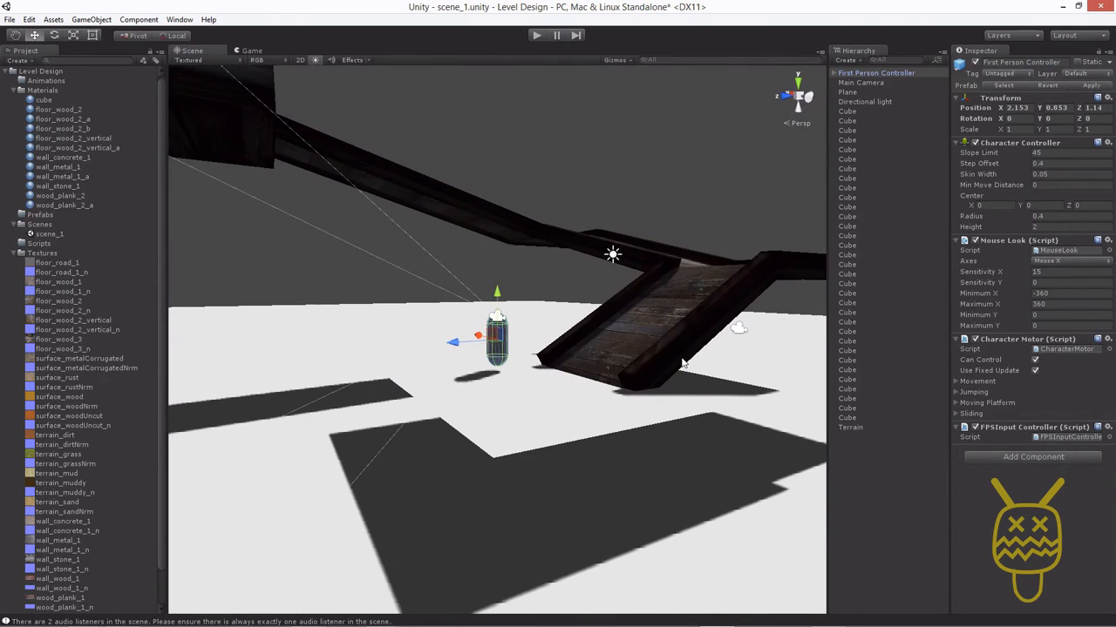
pyautogui.click(691, 486)
pyautogui.moveTo(1038, 97); pyautogui.dragTo(1067, 79)
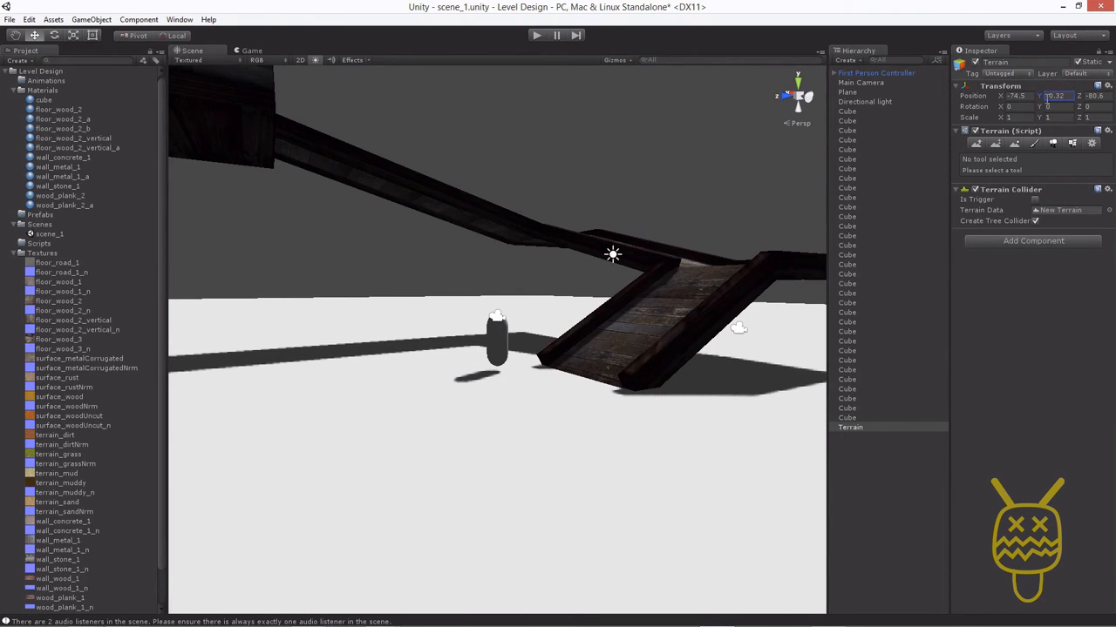
# Inspect the ground plane, ramp beam and house cube in turn and compare them with the terrain object.
pyautogui.click(526, 380)
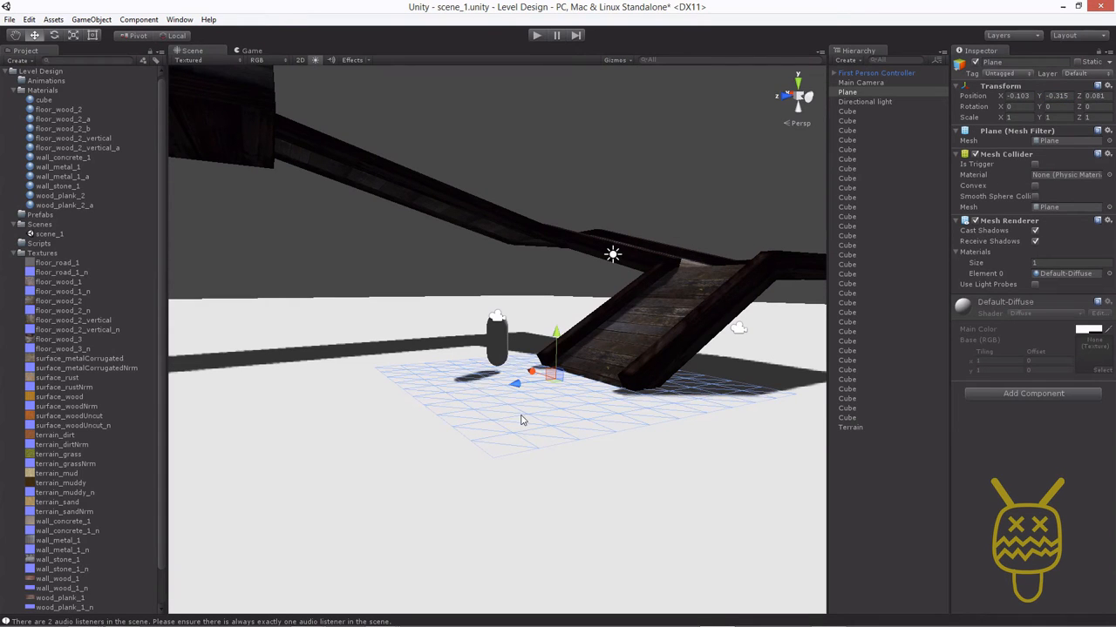
pyautogui.keyDown('alt'); pyautogui.moveTo(488, 449); pyautogui.dragTo(422, 381); pyautogui.keyUp('alt')
pyautogui.keyDown('alt'); pyautogui.moveTo(633, 355); pyautogui.dragTo(451, 259); pyautogui.keyUp('alt')
pyautogui.click(850, 427)
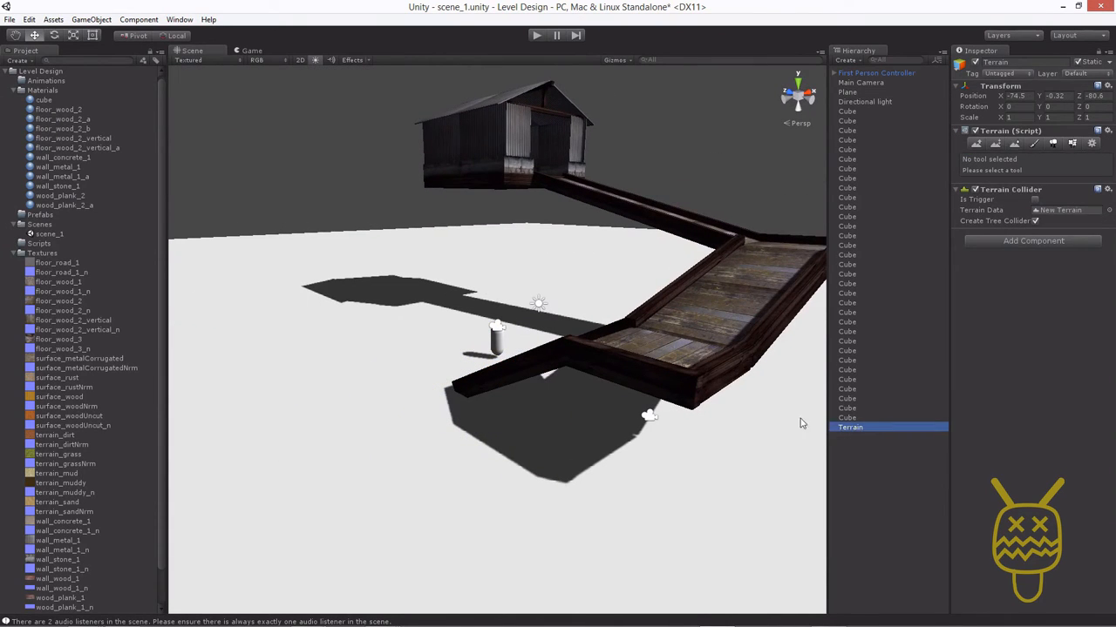
pyautogui.click(604, 369)
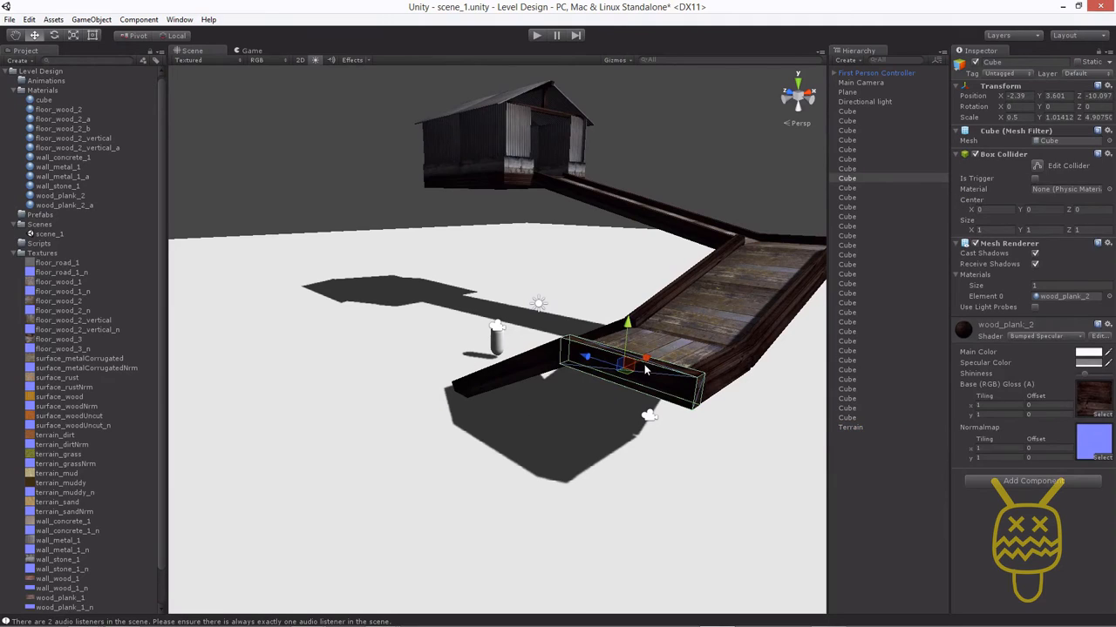
pyautogui.click(741, 475)
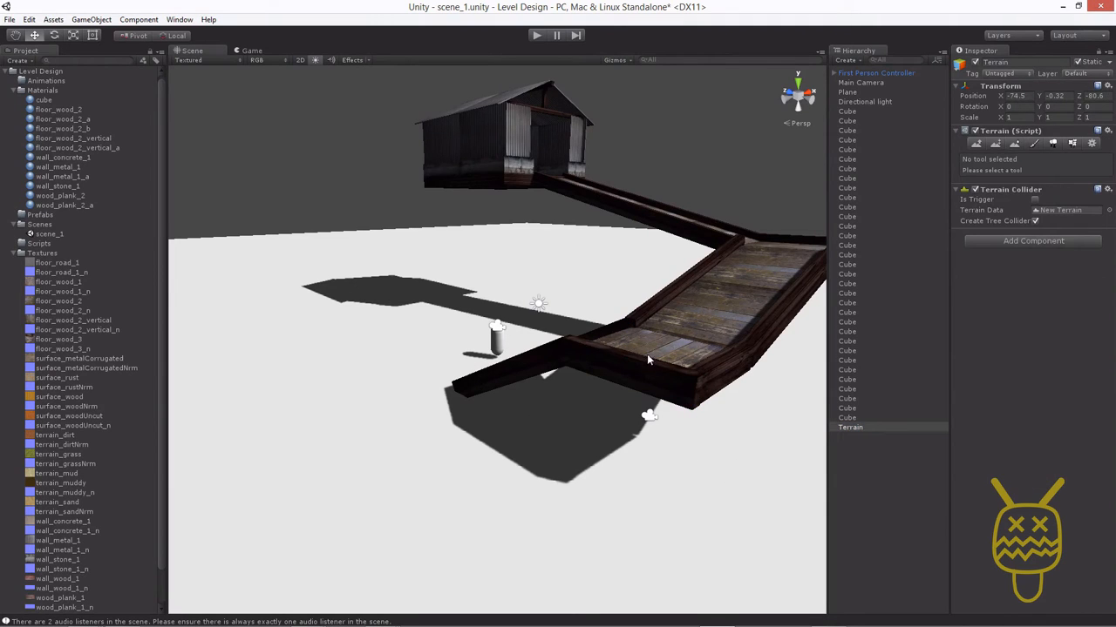
pyautogui.click(849, 409)
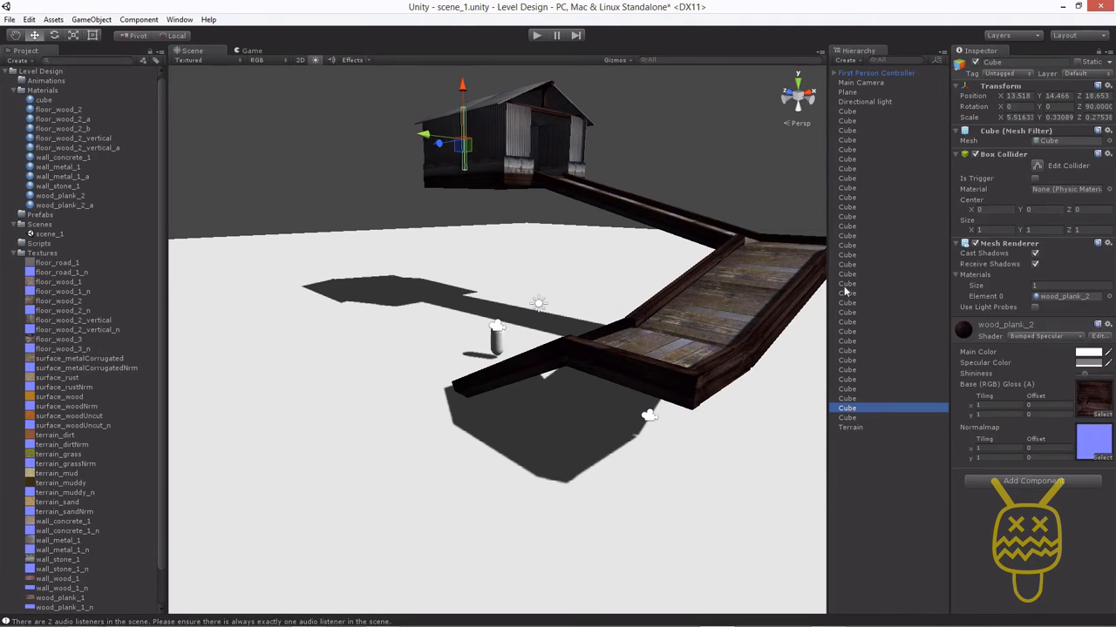
# Set the terrain's heightmap resolution to 2049.
pyautogui.click(854, 428)
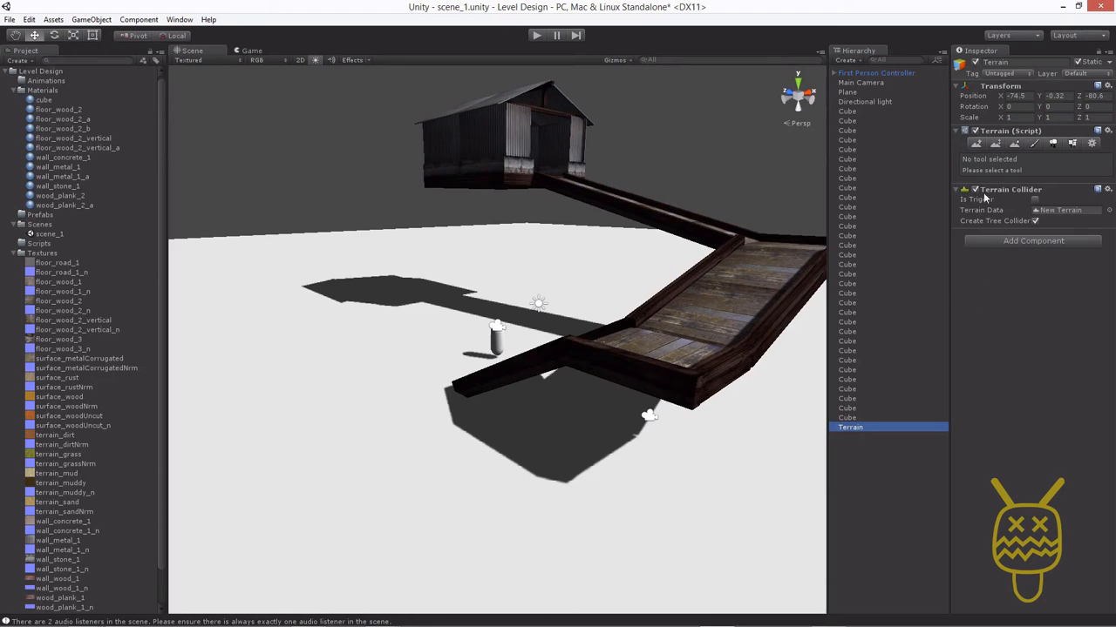
pyautogui.click(1091, 143)
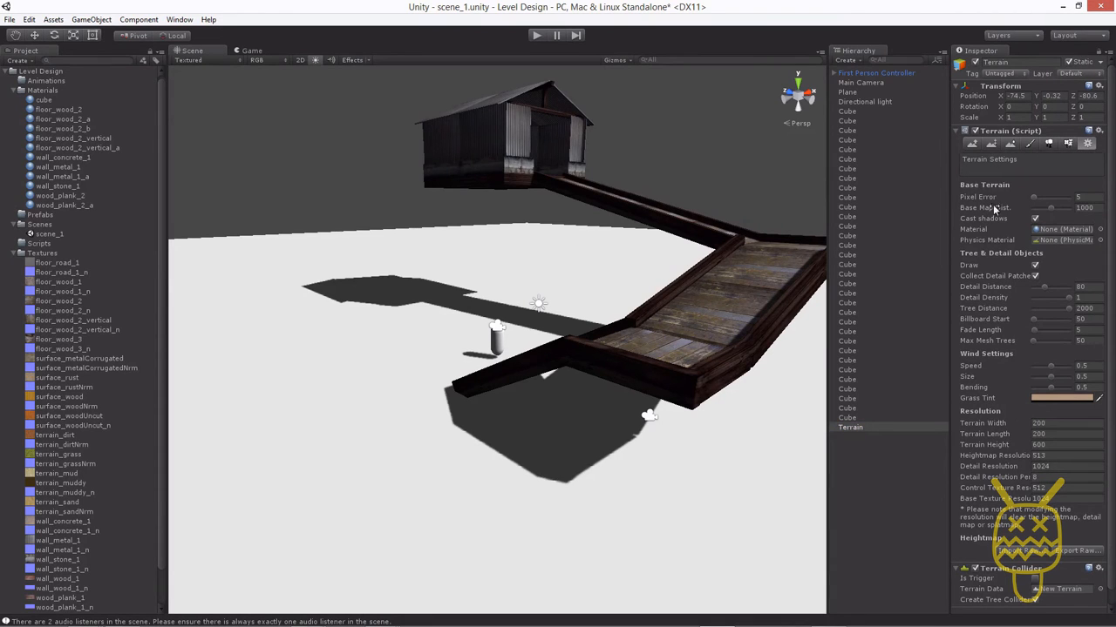
pyautogui.scroll(-1, 989, 239)
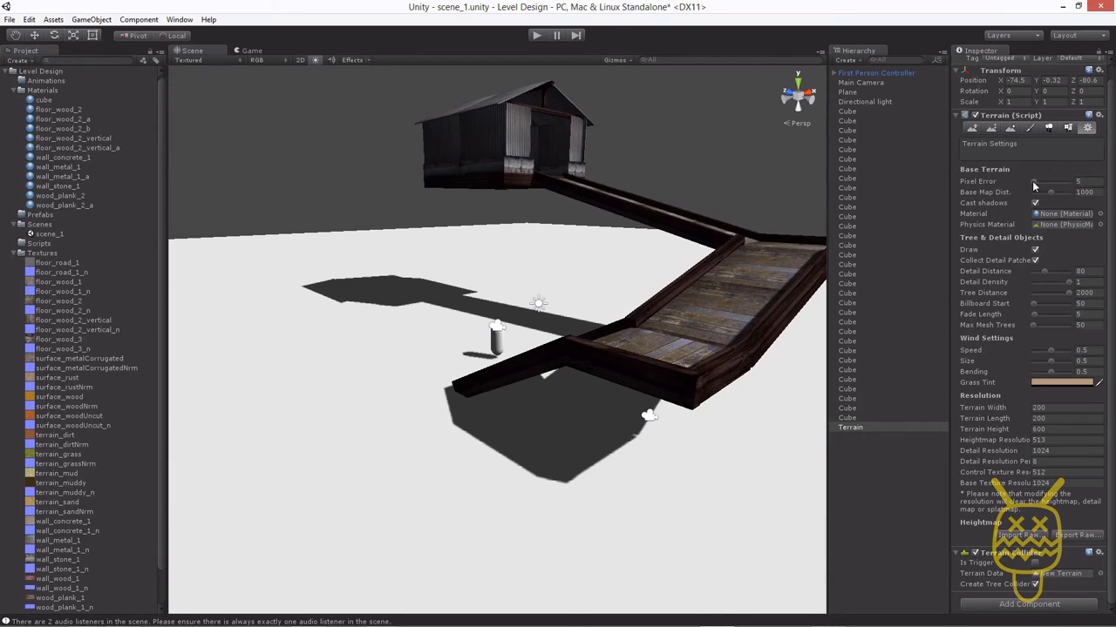
pyautogui.moveTo(1032, 180); pyautogui.dragTo(1030, 188)
pyautogui.click(977, 429)
pyautogui.click(983, 440)
pyautogui.click(1052, 443)
pyautogui.write('2049')
pyautogui.press('Tab')
# Set the terrain's control texture resolution and base texture resolution to 2048.
pyautogui.click(1058, 451)
pyautogui.doubleClick(1058, 451)
pyautogui.click(1044, 461)
pyautogui.click(1056, 473)
pyautogui.write('2048')
pyautogui.press('Tab')
pyautogui.write('2048')
pyautogui.click(363, 318)
pyautogui.click(972, 213)
# Create a new material named terrain in the Materials folder.
pyautogui.click(40, 92)
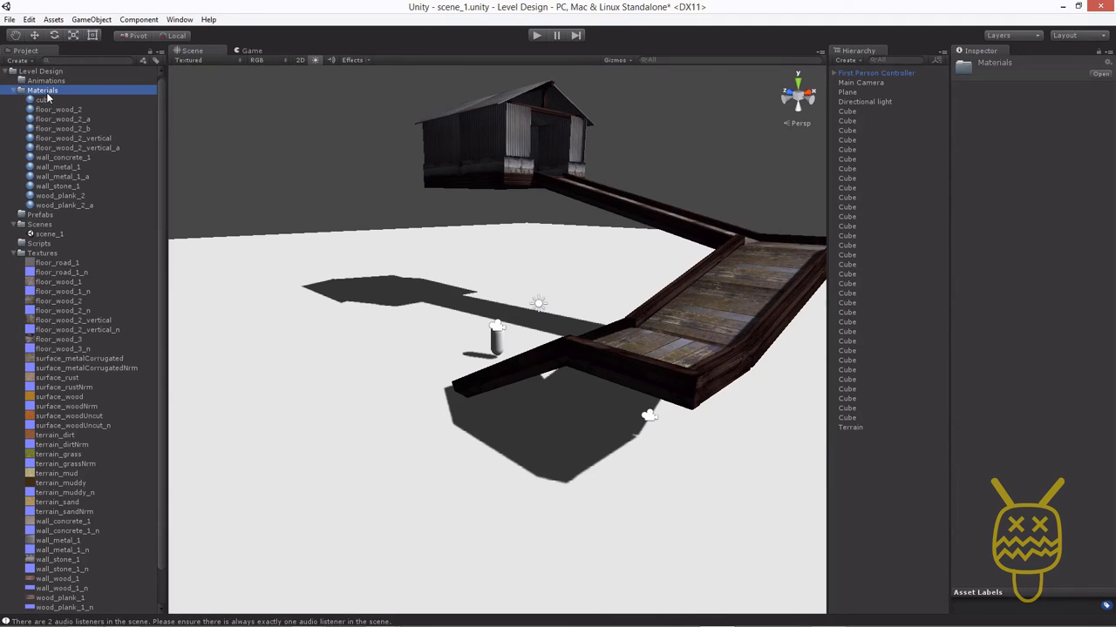
pyautogui.rightClick(47, 91)
pyautogui.moveTo(56, 101)
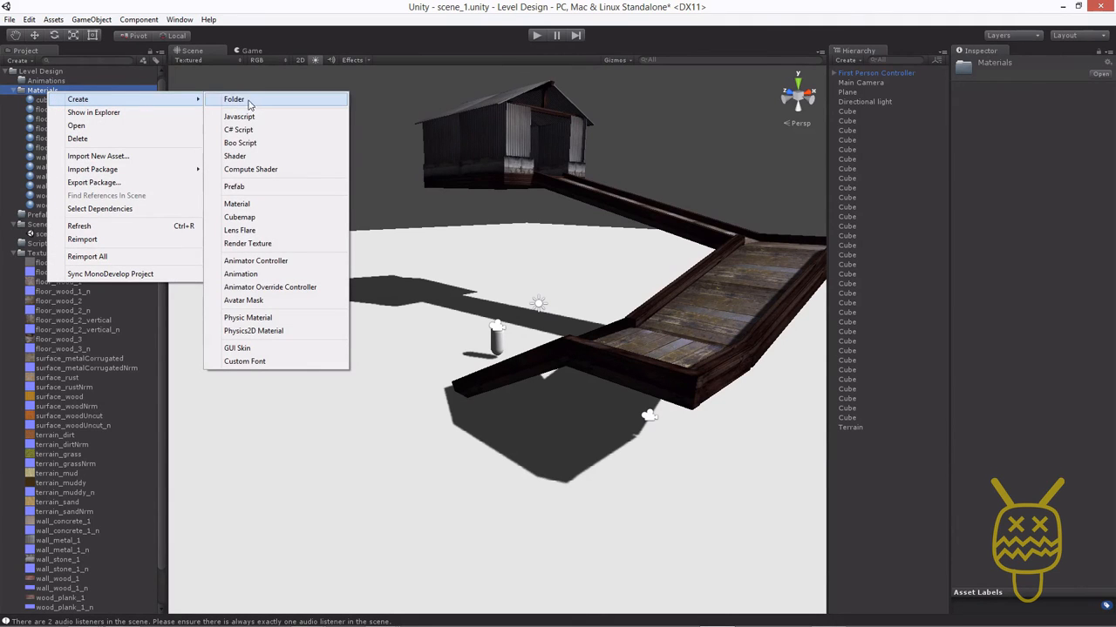
pyautogui.click(256, 203)
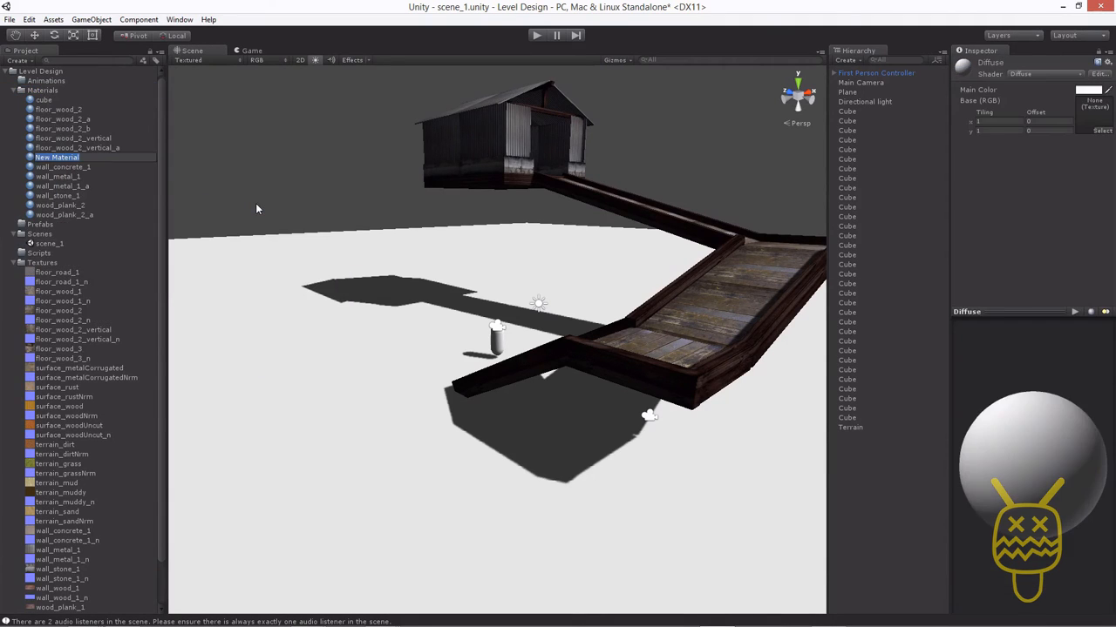
pyautogui.write('tri')
pyautogui.write('errain')
pyautogui.press('Return')
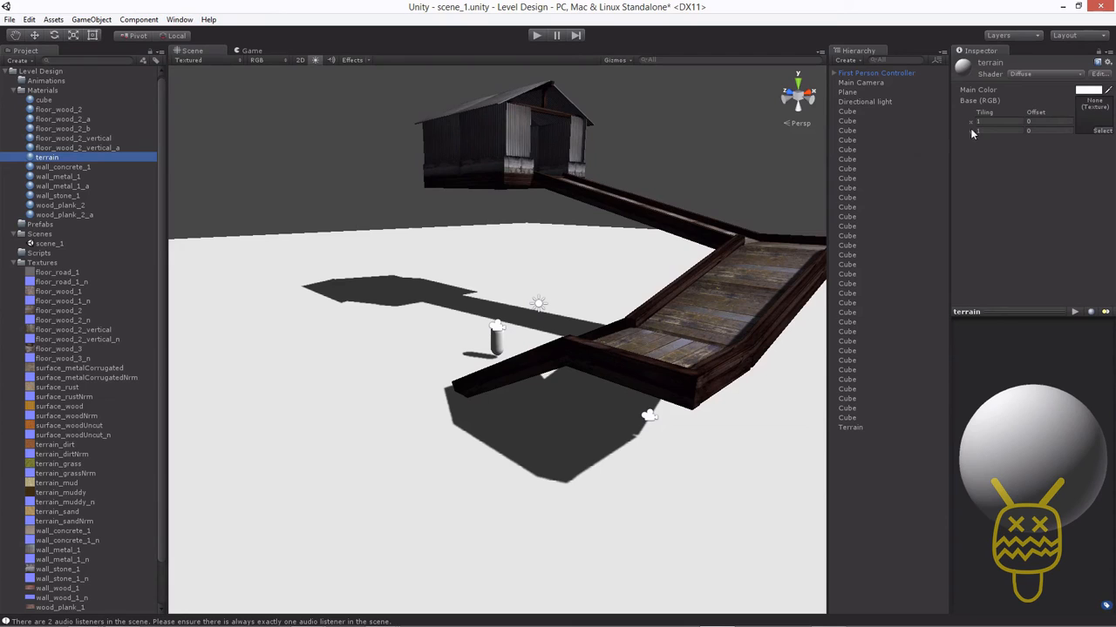
# Change the terrain material's shader from the default to Nature/Terrain/Bumped Specular.
pyautogui.click(990, 77)
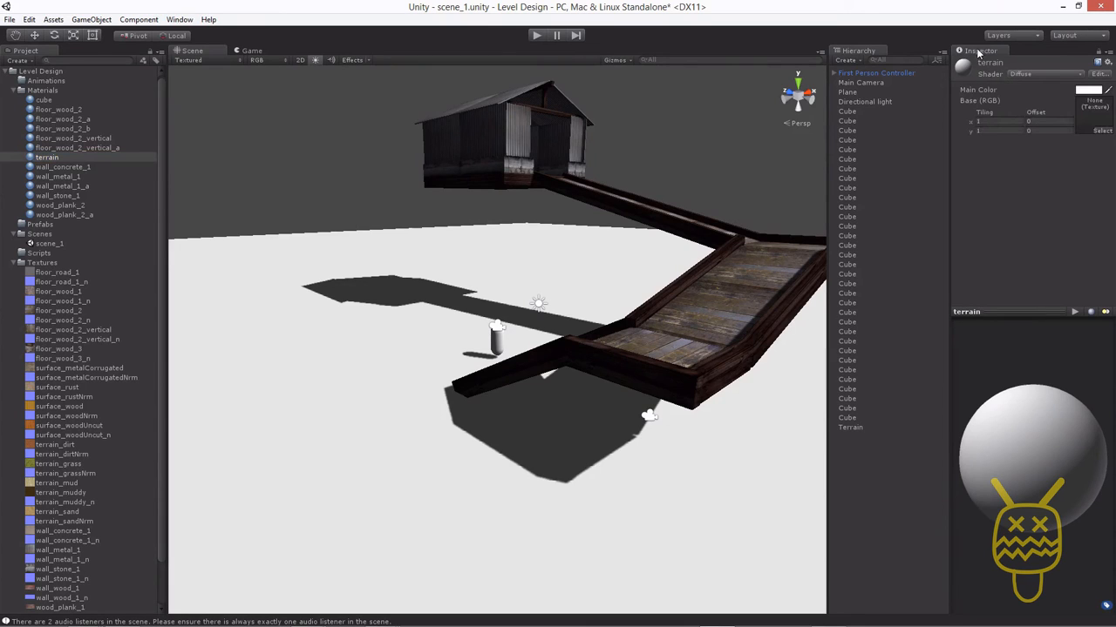
pyautogui.click(1014, 76)
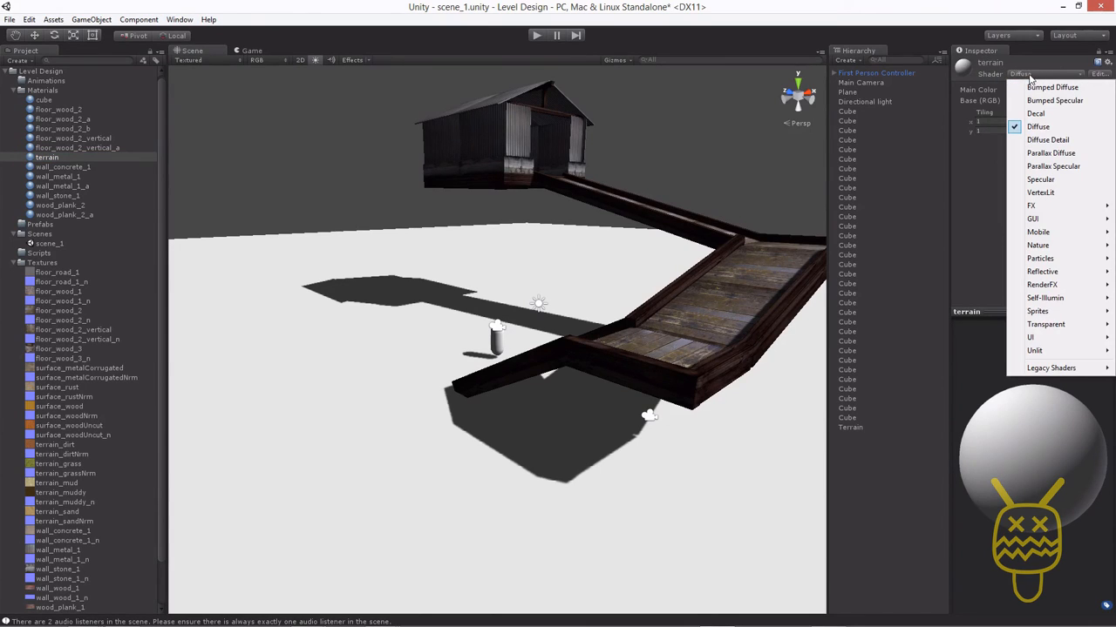
pyautogui.moveTo(1039, 244)
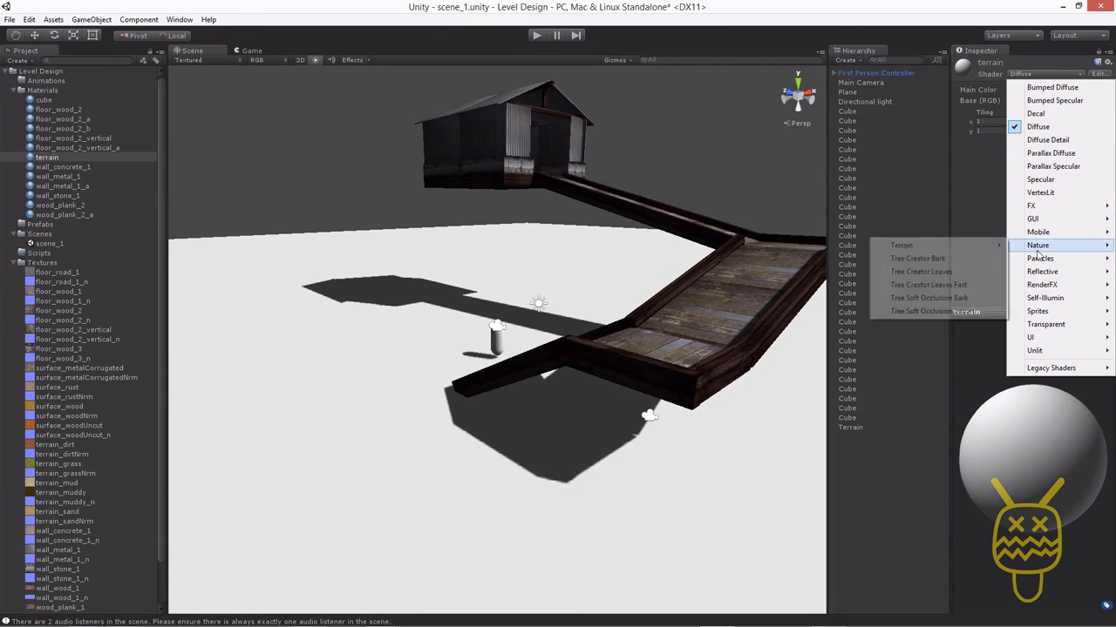
pyautogui.moveTo(926, 249)
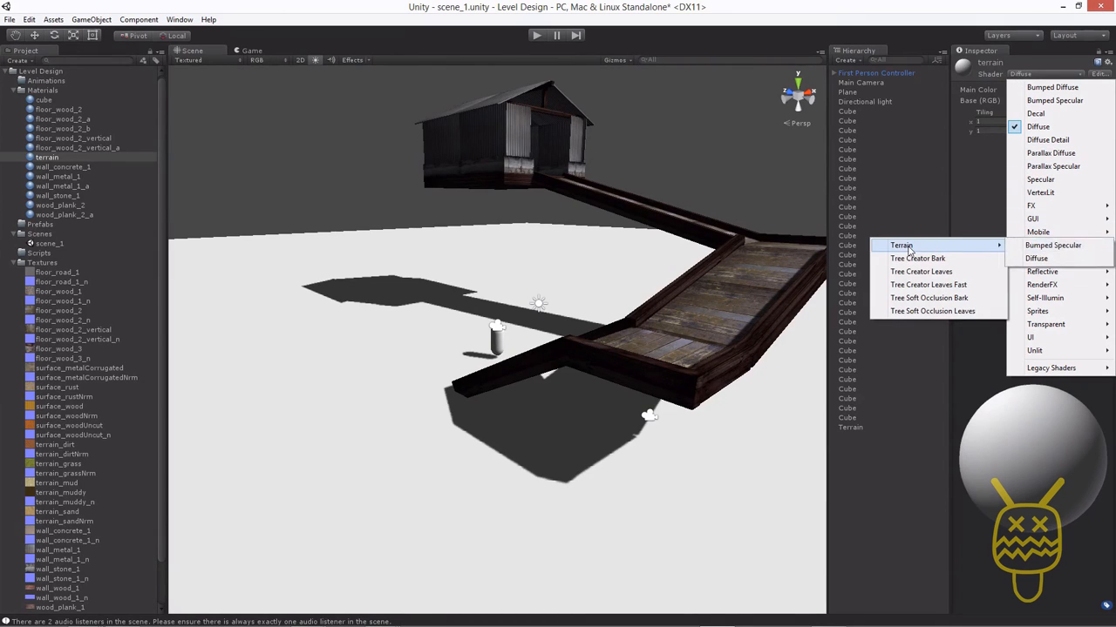
pyautogui.click(1060, 246)
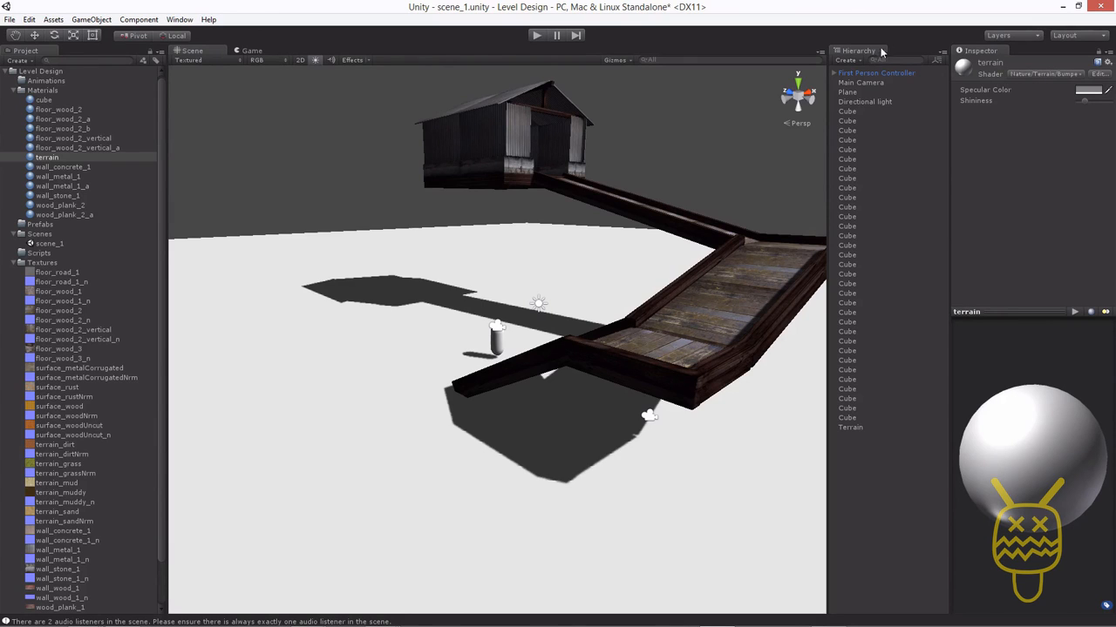
# Assign the terrain material to the Terrain object's Material setting under Base Terrain.
pyautogui.click(853, 428)
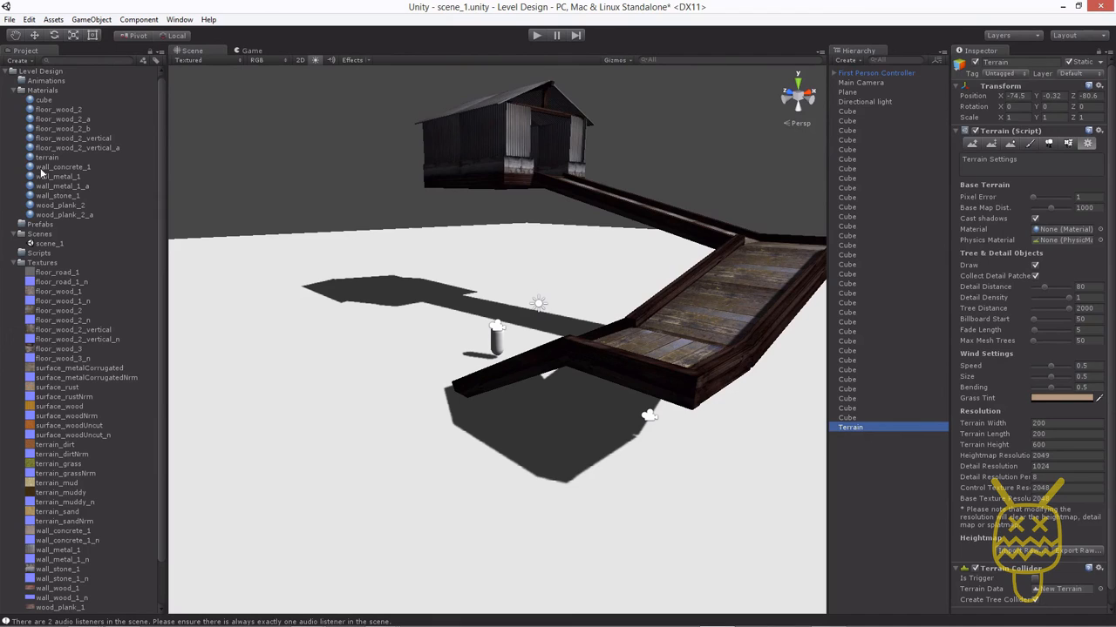
pyautogui.moveTo(43, 160)
pyautogui.mouseDown()
pyautogui.moveTo(985, 216)
pyautogui.moveTo(1044, 240)
pyautogui.moveTo(976, 236)
pyautogui.moveTo(1061, 234)
pyautogui.mouseUp()
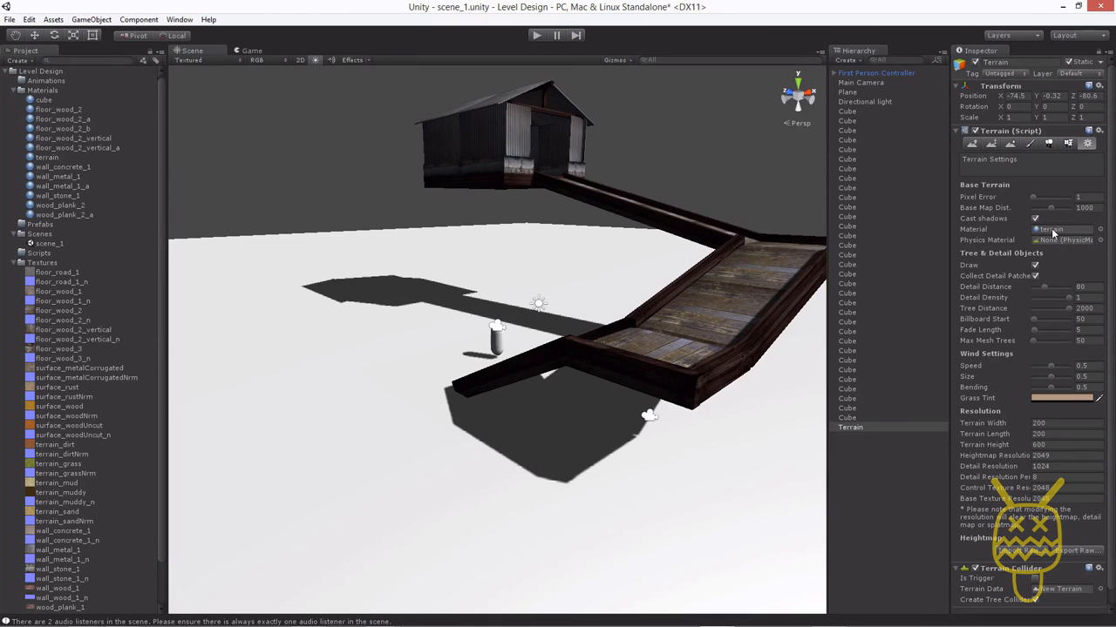
pyautogui.click(1058, 231)
# Inspect the terrain surface around the ramps from different angles and save the scene.
pyautogui.keyDown('alt'); pyautogui.moveTo(375, 317); pyautogui.dragTo(697, 364); pyautogui.keyUp('alt')
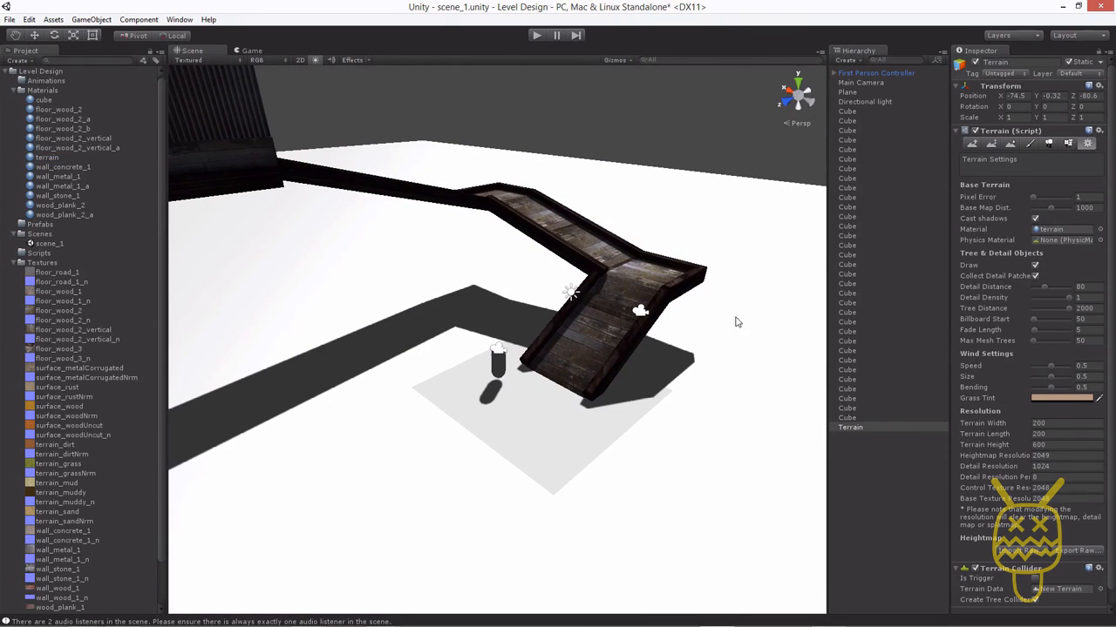
pyautogui.moveTo(565, 398); pyautogui.dragTo(566, 349, button='middle')
pyautogui.keyDown('alt'); pyautogui.moveTo(710, 366); pyautogui.dragTo(381, 359); pyautogui.keyUp('alt')
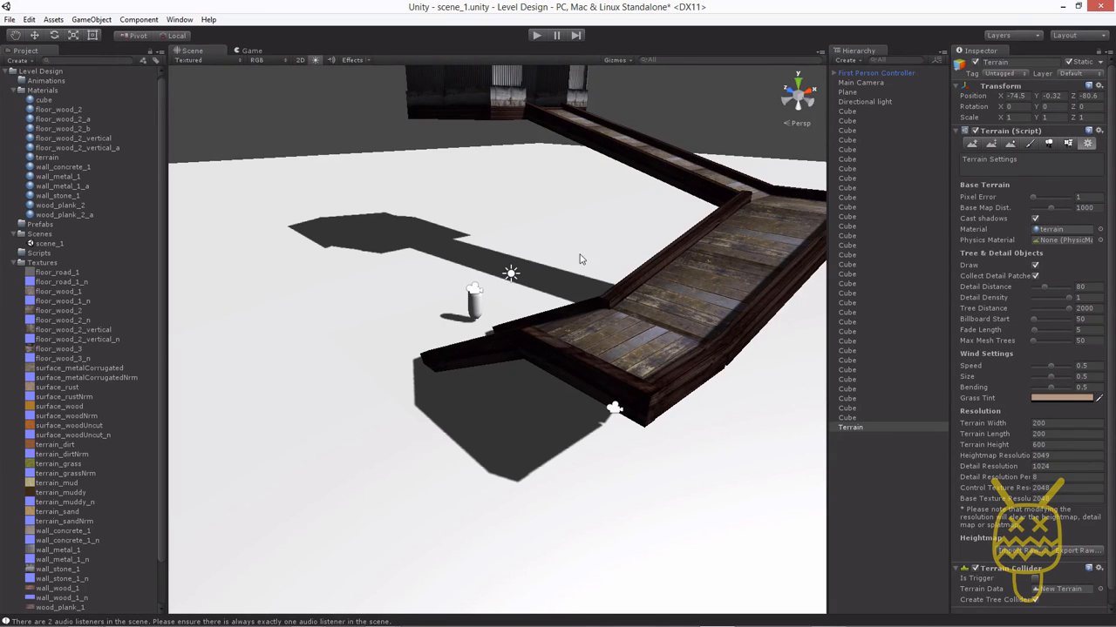
pyautogui.keyDown('alt'); pyautogui.moveTo(578, 254); pyautogui.dragTo(553, 256); pyautogui.keyUp('alt')
pyautogui.hotkey('ctrl', 's')
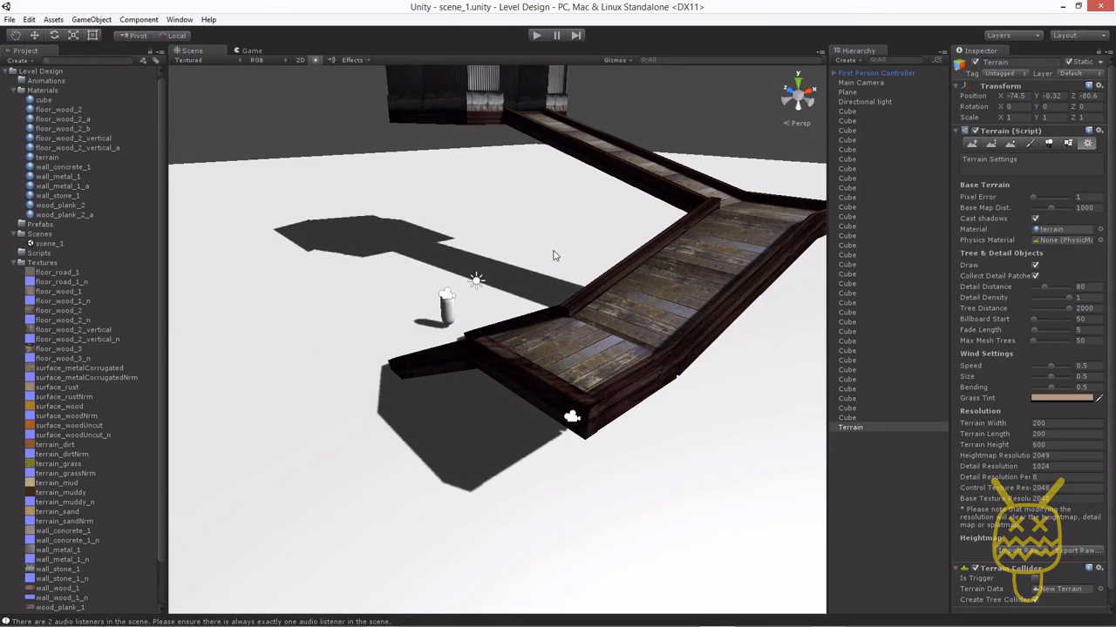